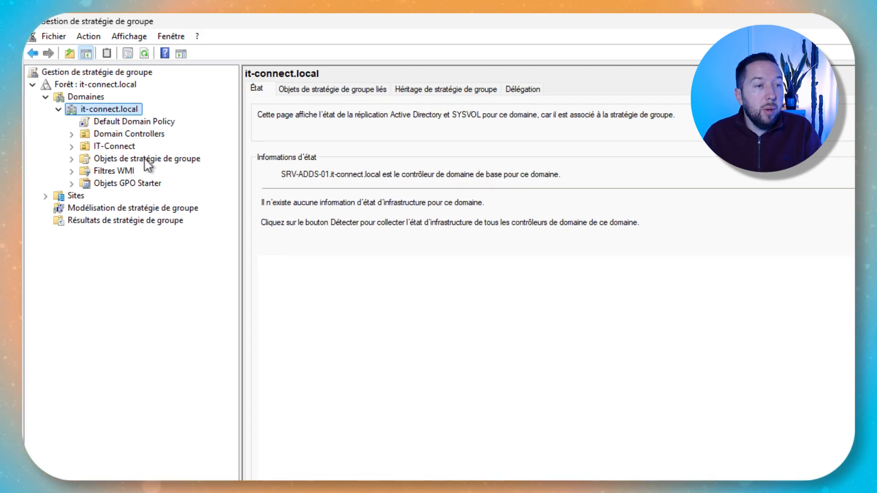
- Create a GPO named "Script Powershell à exécution immédiate" linked to the PC organizational unit under IT-Connect
click(73, 145)
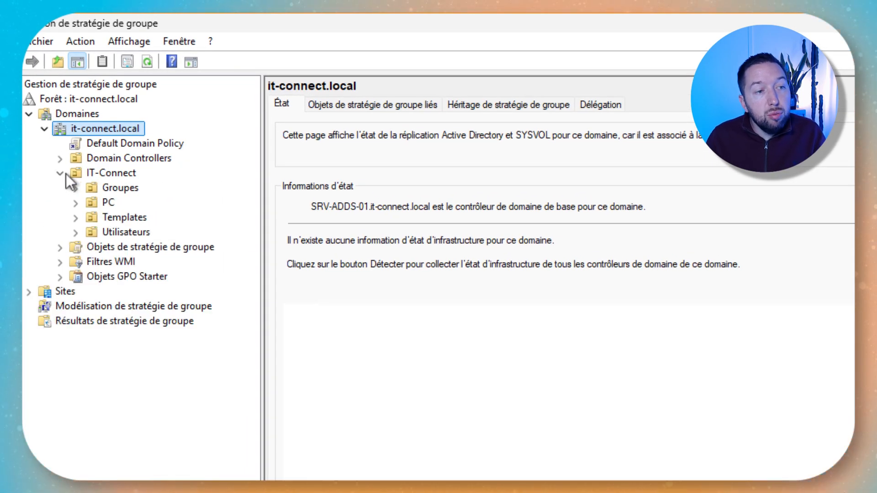
click(102, 203)
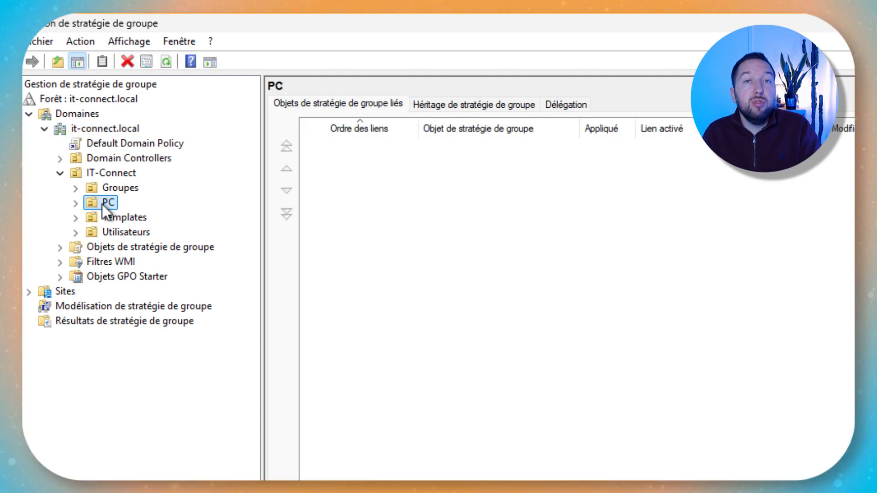
right_click(102, 204)
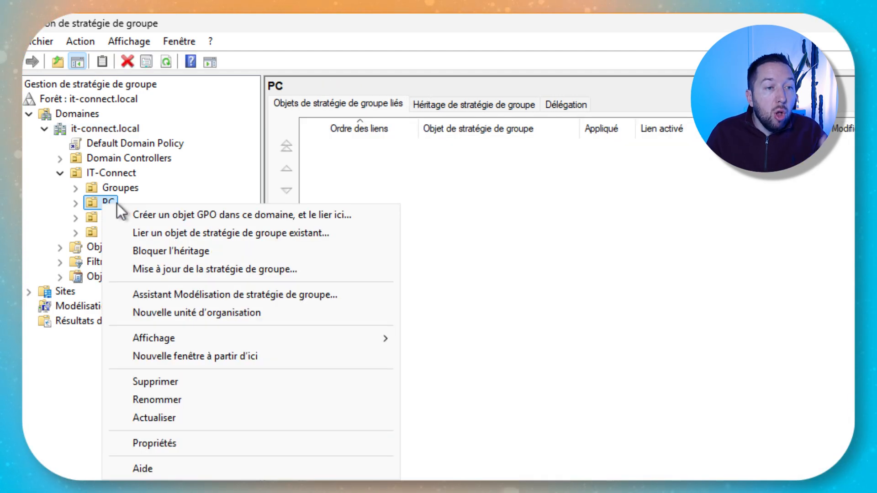
click(161, 215)
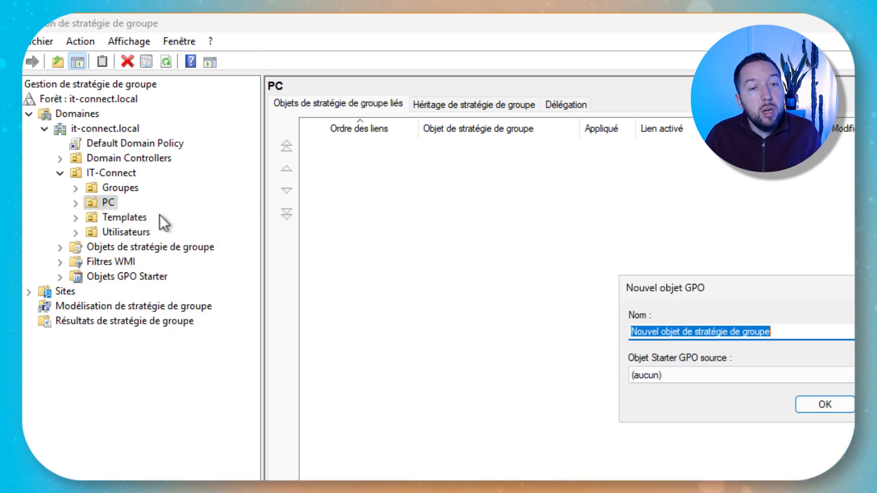
drag(711, 290, 251, 245)
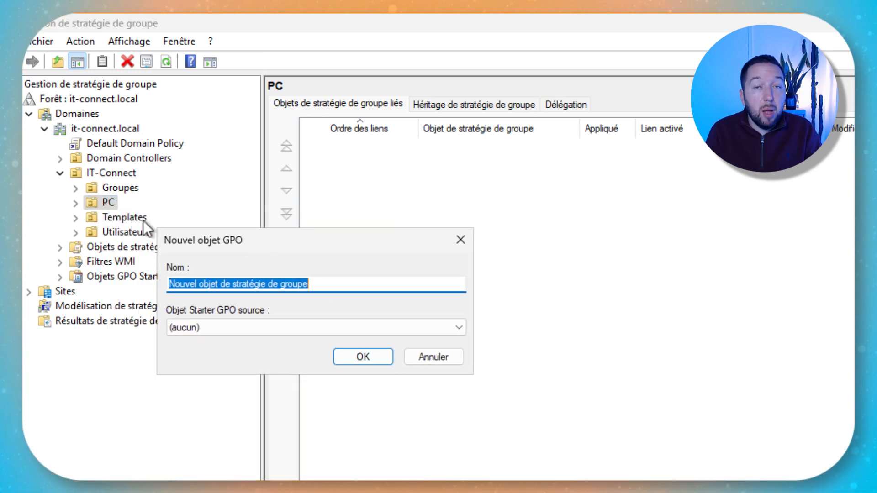
text(Script Powershell à exécution immédiate)
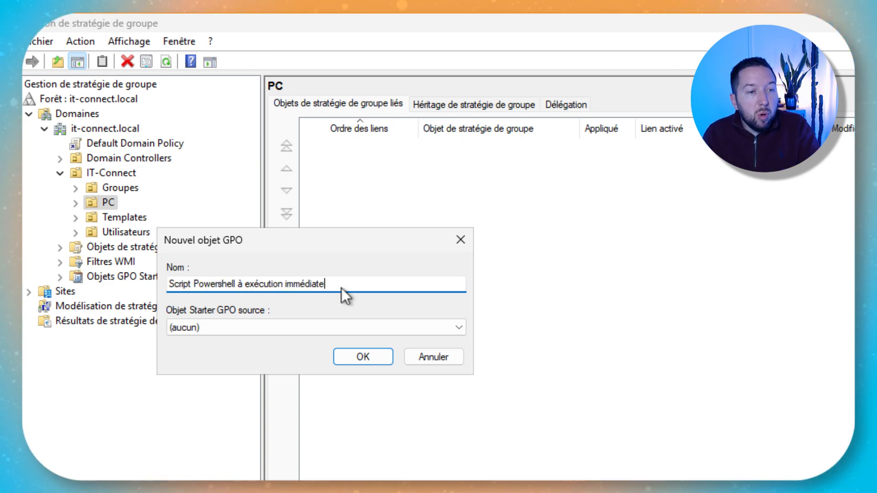
click(369, 357)
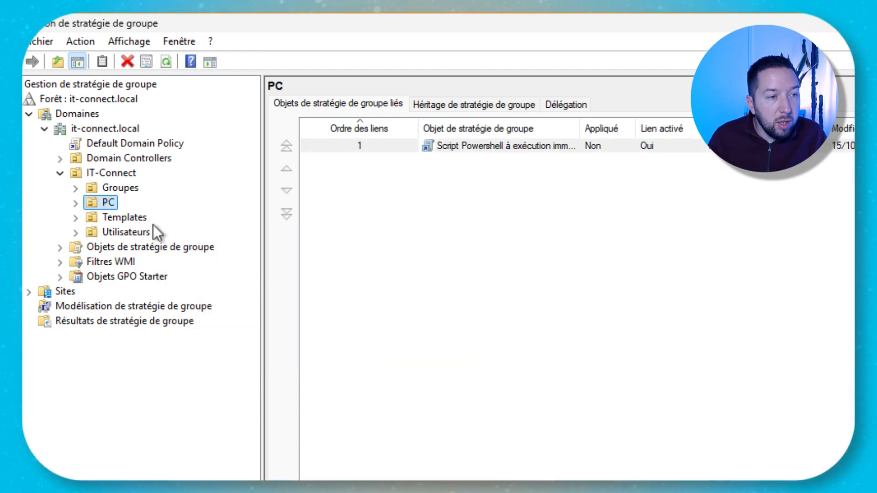
- Open the GPO linked to the PC organizational unit for editing in a maximized editor window
click(76, 204)
right_click(133, 214)
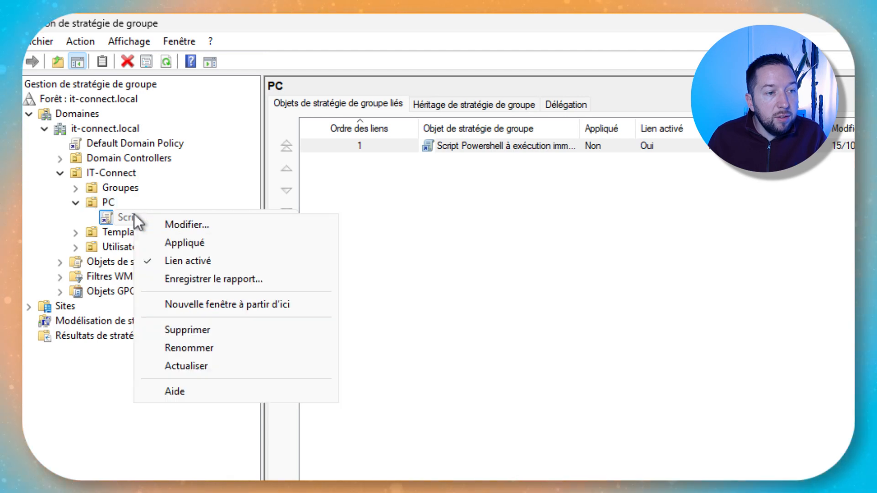
click(165, 225)
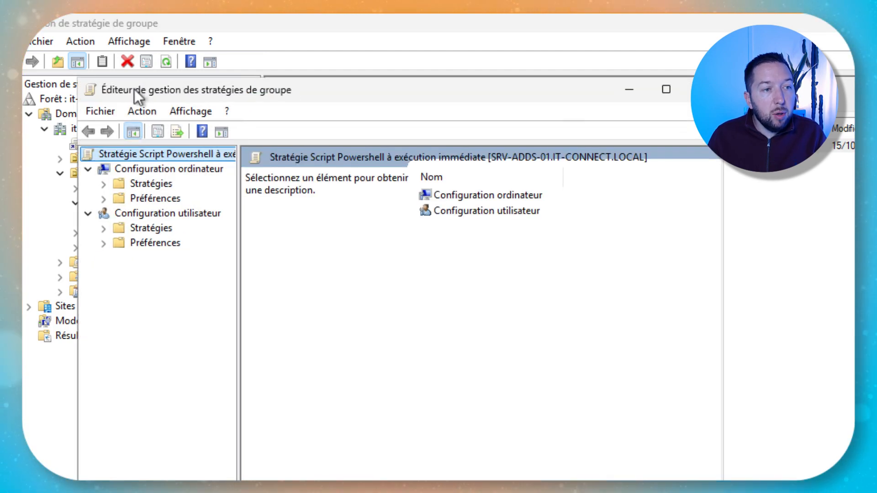
double_click(135, 89)
- Start a new "Tâche immédiate (au minimum Windows 7)" in the scheduled tasks of the computer configuration preferences
click(29, 130)
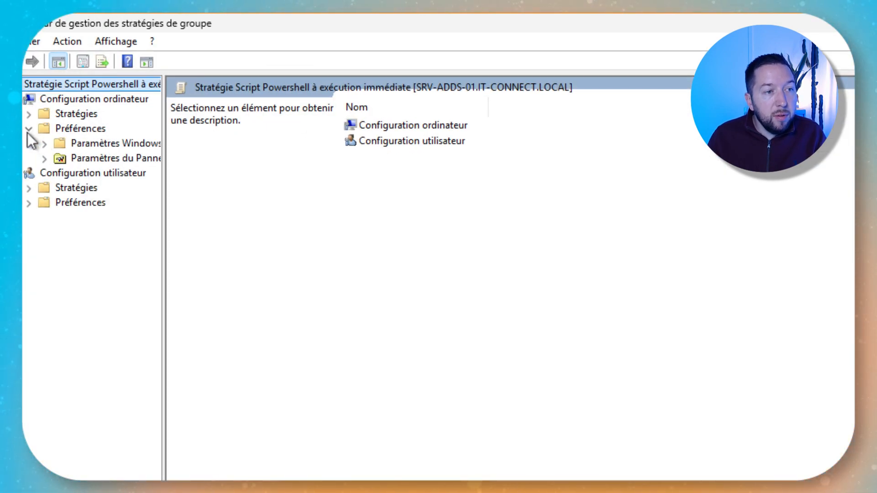
click(44, 159)
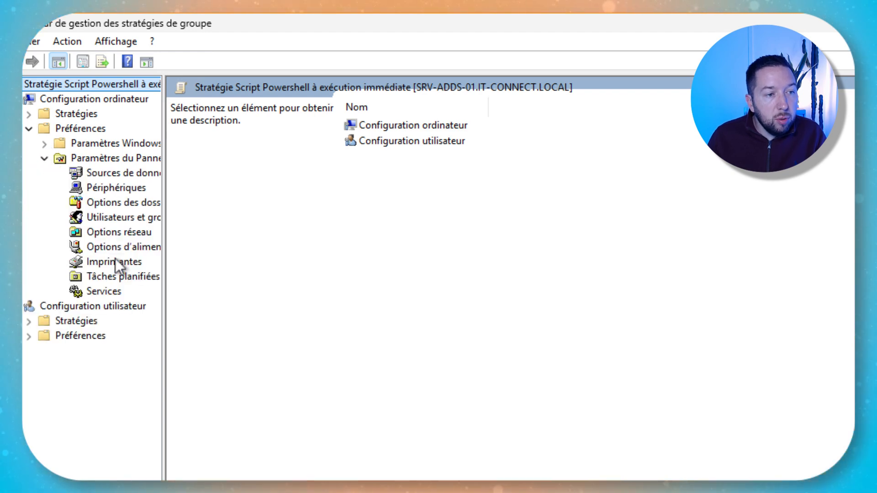
click(120, 274)
right_click(368, 180)
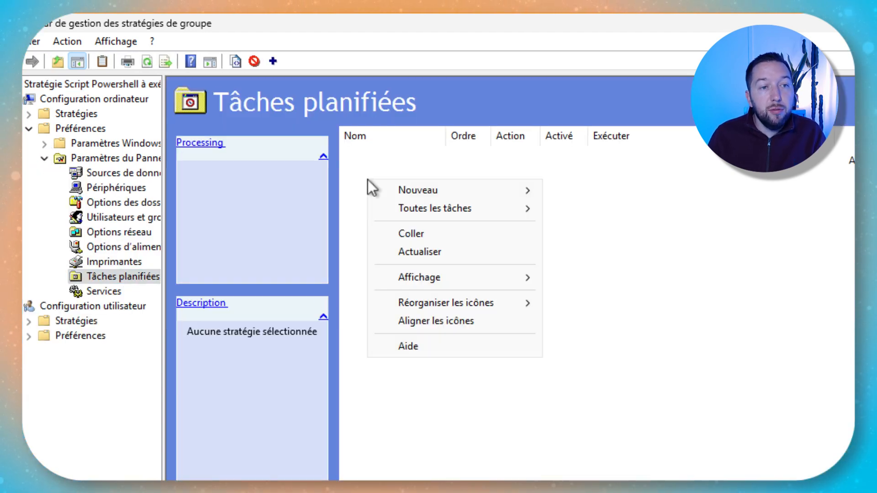
mouse_move(401, 189)
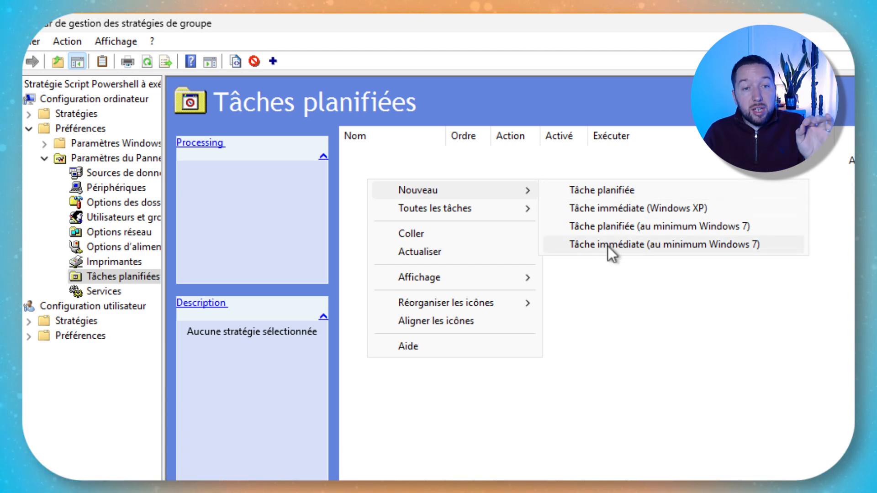
click(700, 246)
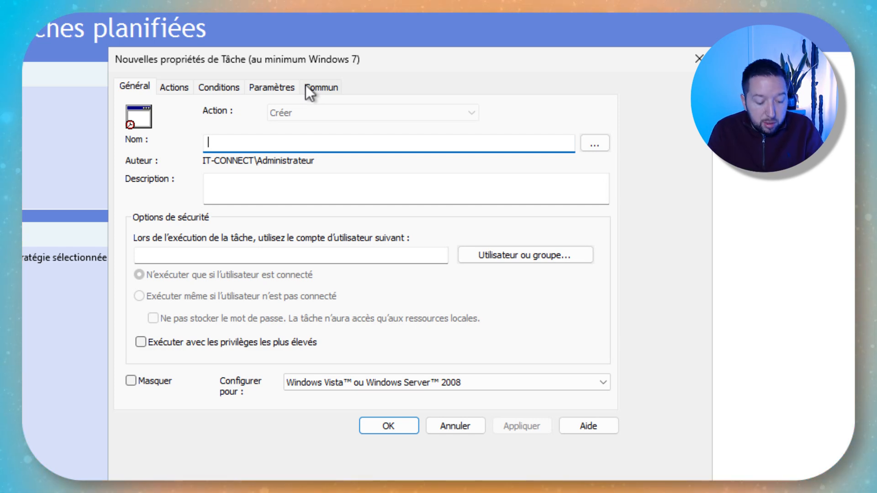
- Name the task "Script PowerShell" and configure it for Windows 7, Windows Server 2008 R2
text(Script Power)
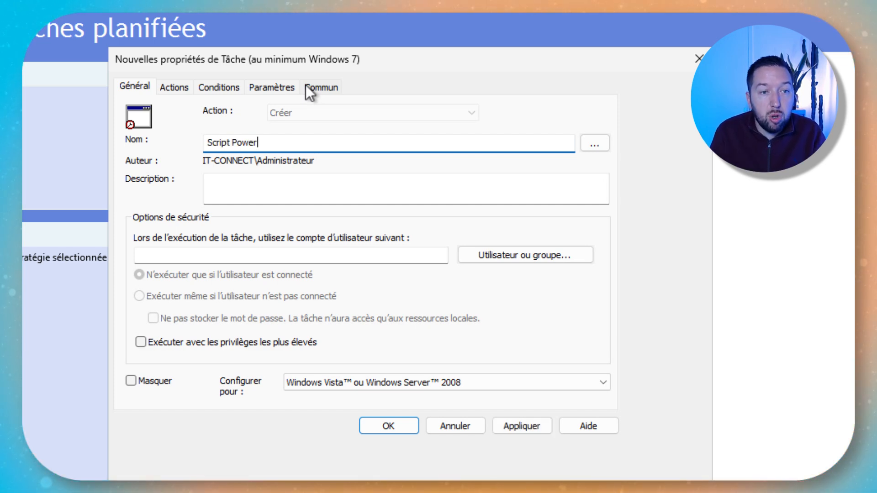
text(Shell)
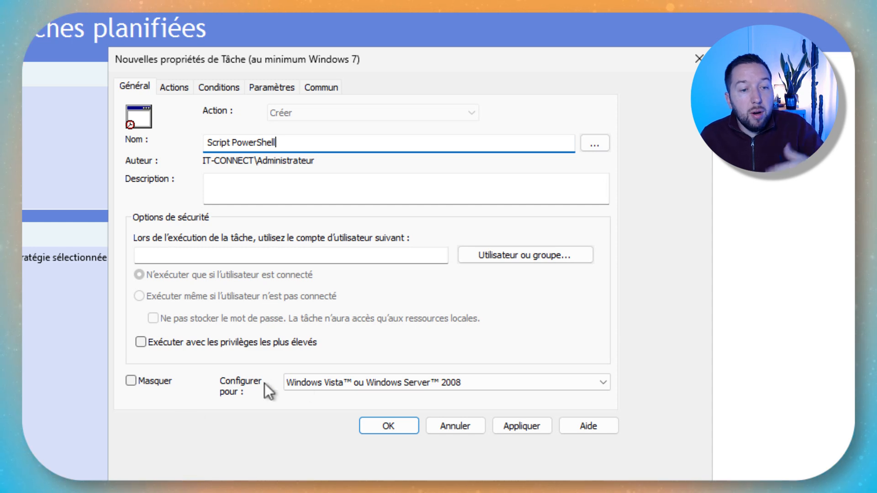
click(318, 382)
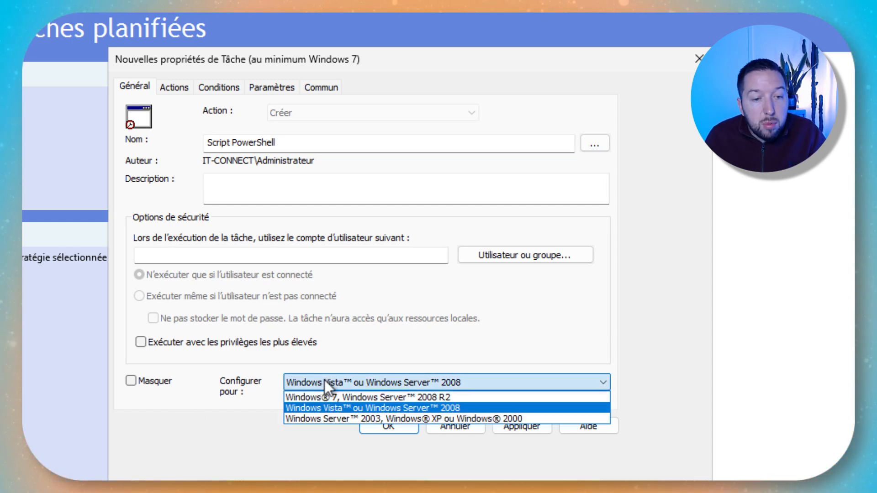
click(360, 397)
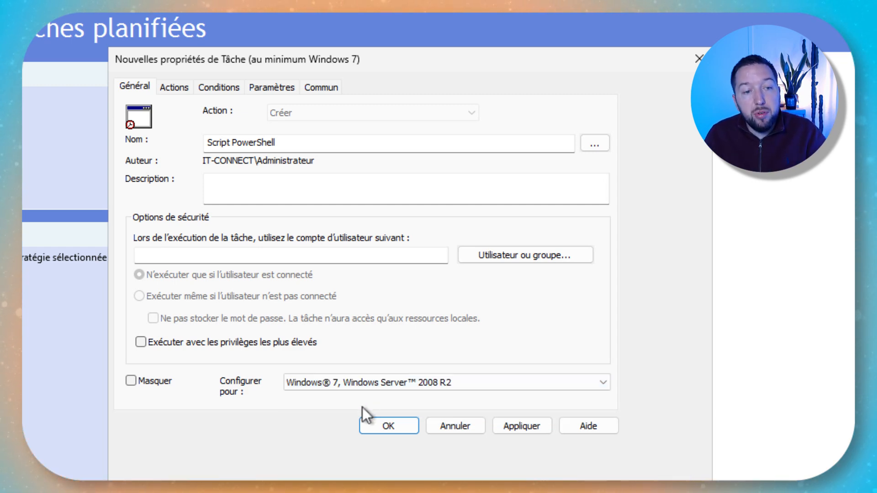
- Have the task run with the highest privileges under the NT AUTHORITY\SYSTEM account
click(192, 348)
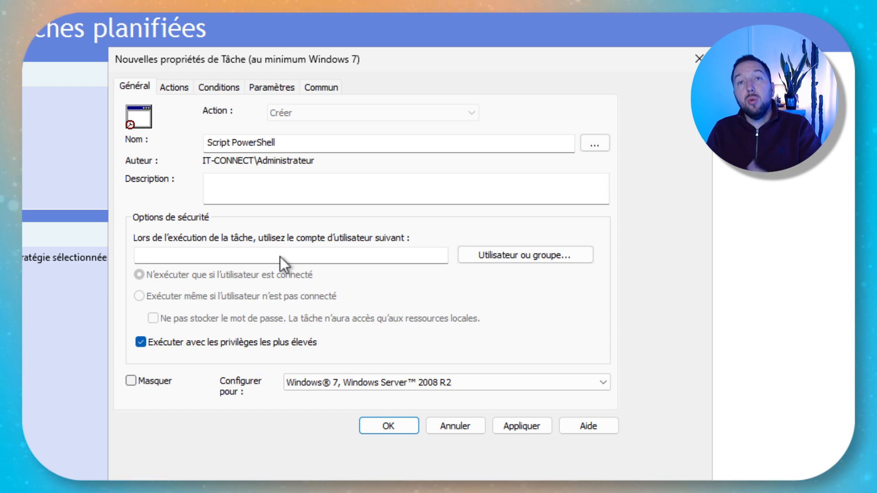
click(191, 256)
text(NT AUTHORITY\SYSTEM)
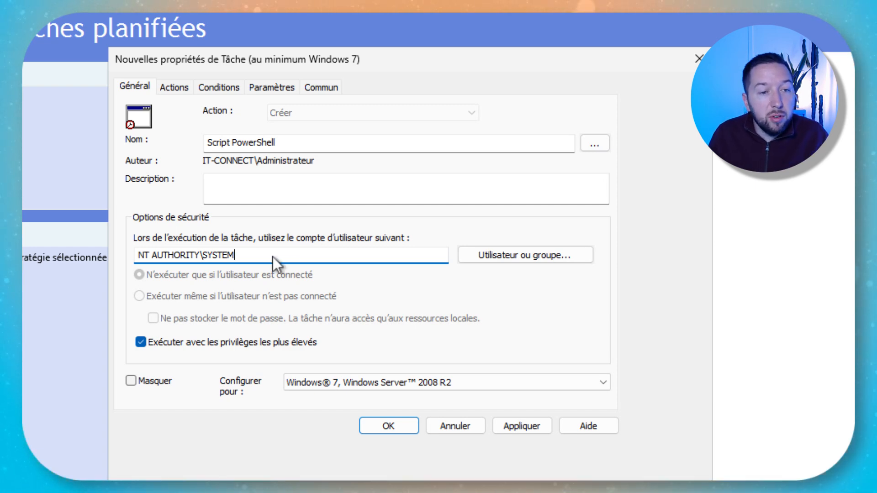
- Add a new action to the task that starts the program powershell.exe
click(179, 92)
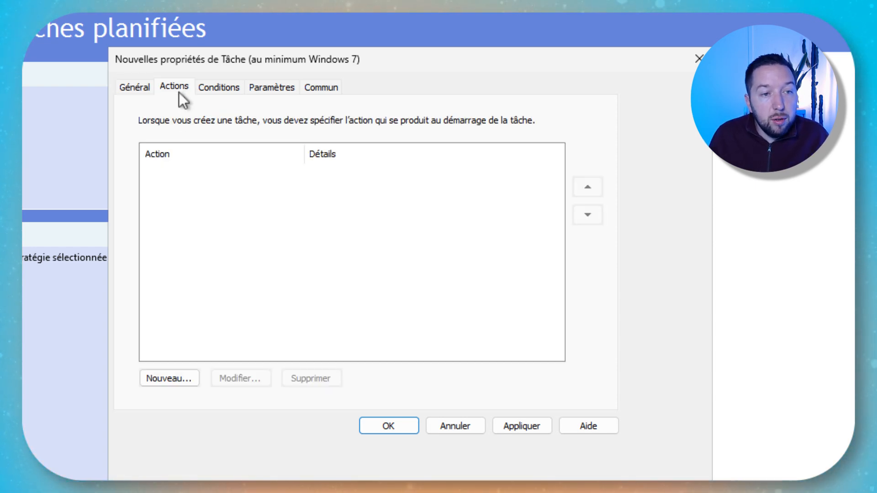
click(178, 383)
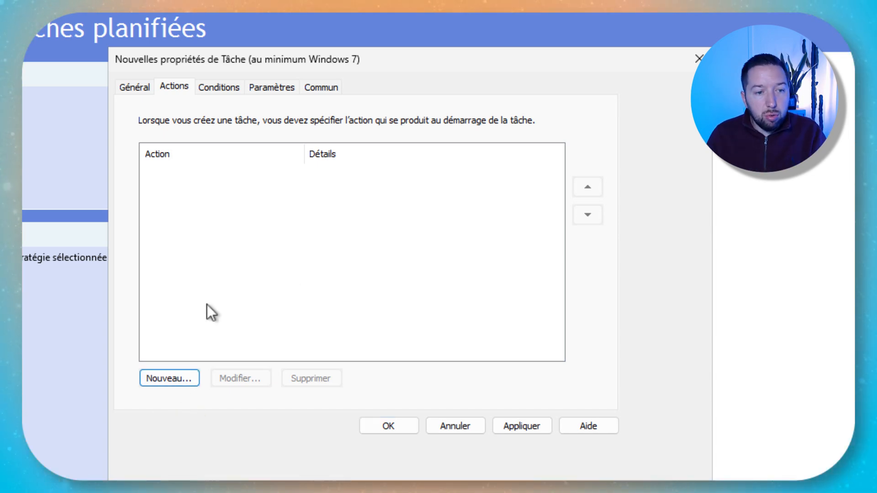
click(187, 377)
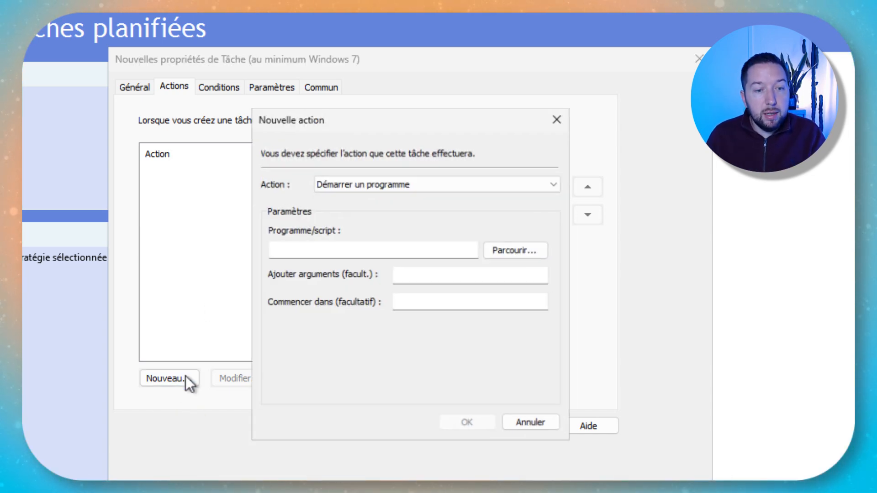
click(367, 250)
text(powershell.exe)
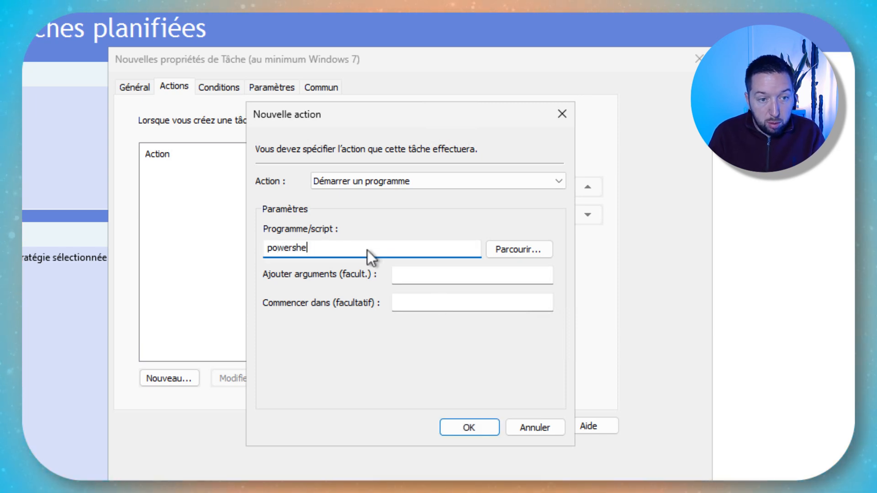
- Set the action's arguments to -ExecutionPolicy Bypass -File "\\it-connect.local\SYSVOL\it-connect.local\scripts\Demo.ps1"
click(469, 279)
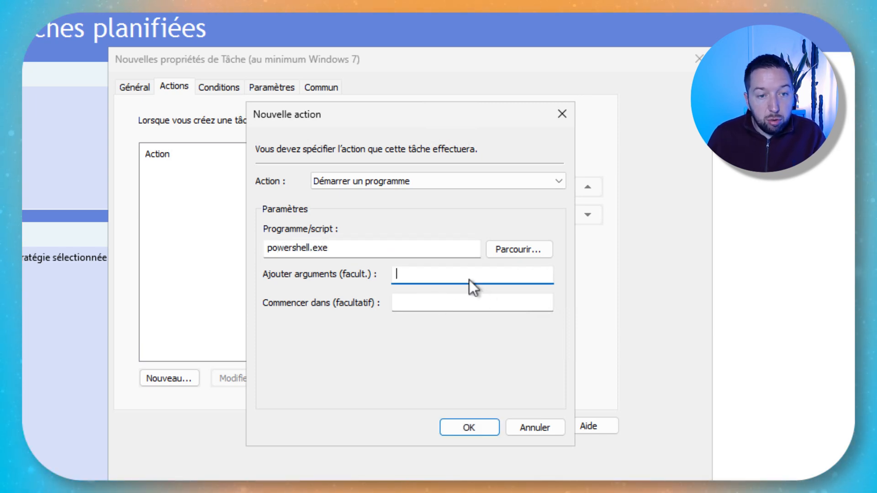
text(-ExecutionPolicy Bypass -File)
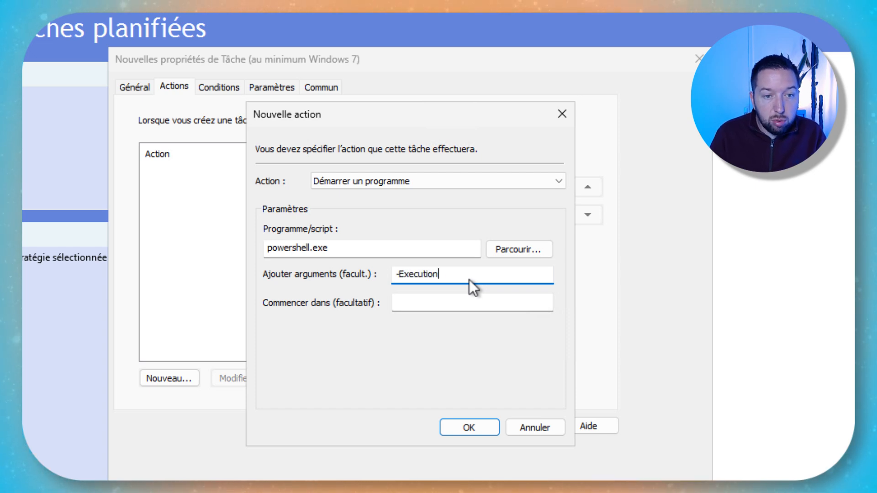
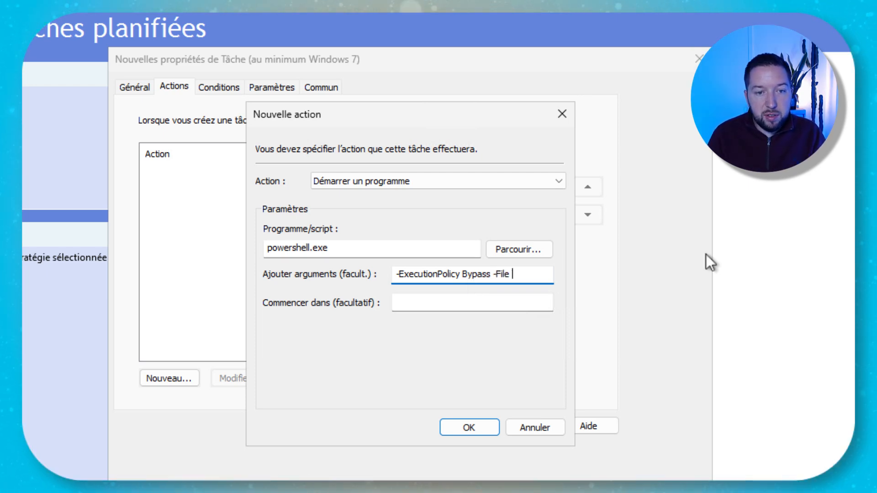
key(ctrl+v)
text(")
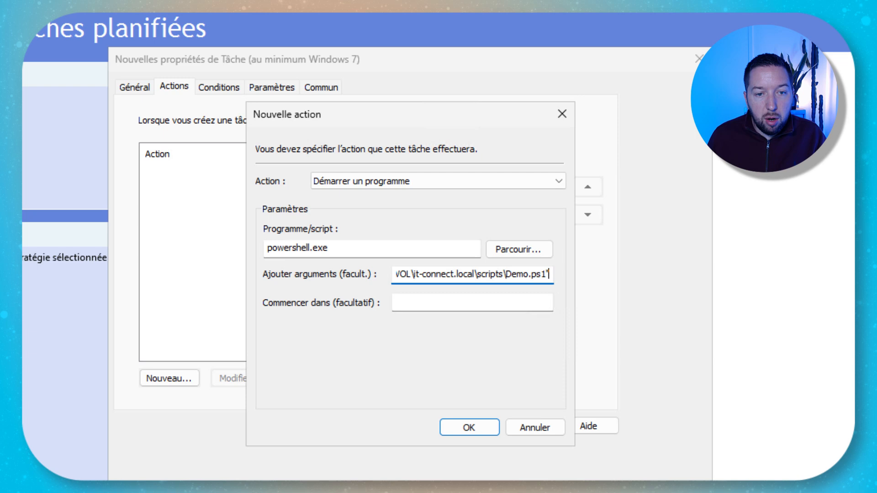
- Review the full argument string and compare its script path with the location of Demo.ps1 in the SYSVOL scripts folder in File Explorer
click(512, 277)
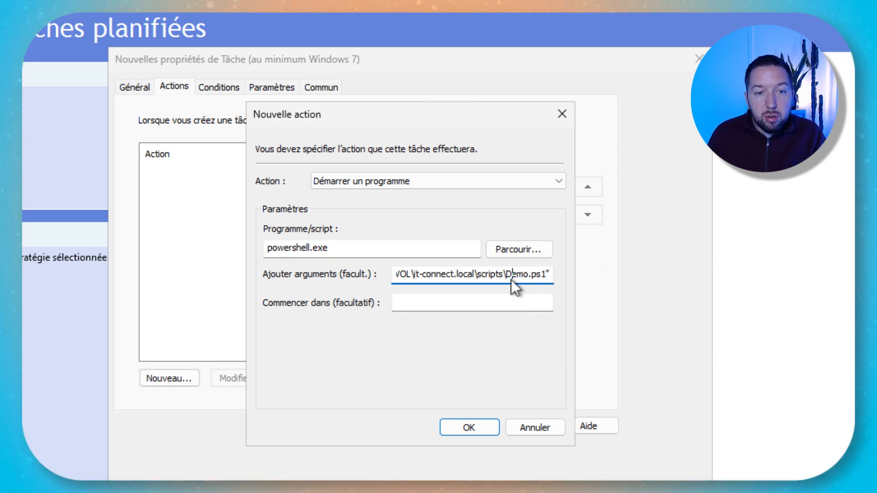
drag(499, 277, 466, 275)
click(493, 275)
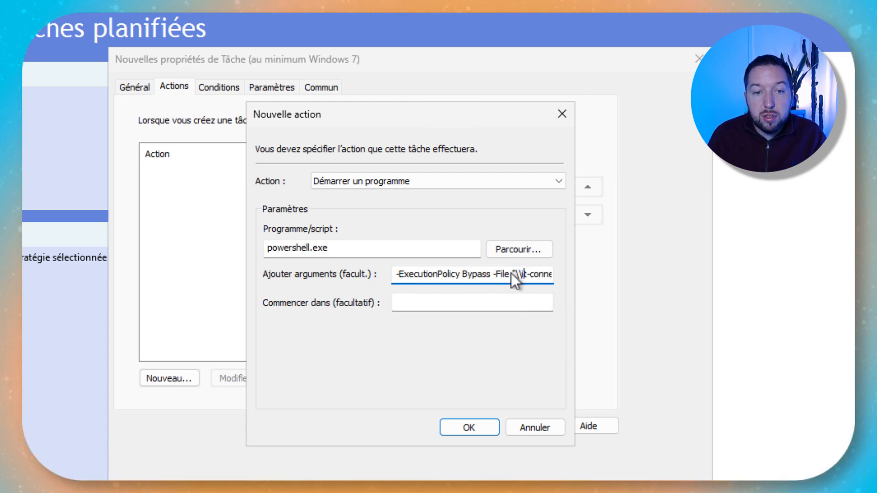
key(shift+Right)
key(shift+Right)
key(shift+Right)
key(Right)
key(Right)
key(Right)
key(Right)
key(Right)
key(Right)
key(Right)
key(Right)
key(Right)
key(Right)
key(Right)
key(Right)
key(Right)
key(Right)
key(Right)
key(Right)
key(Right)
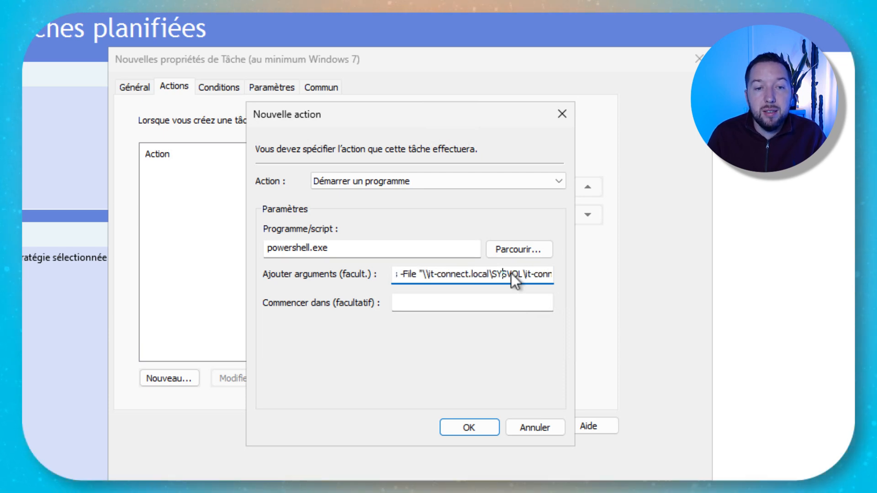
key(Left)
key(Left)
key(Left)
key(Left)
key(Left)
key(Left)
key(Left)
key(Left)
key(Left)
key(Left)
key(Left)
key(Left)
key(Left)
key(Left)
key(Left)
key(Left)
key(Left)
key(Left)
key(Left)
key(Left)
key(Left)
key(Left)
key(Left)
key(Left)
key(Left)
key(Left)
key(Left)
key(Left)
key(Left)
key(Left)
key(Left)
key(Left)
key(Left)
key(Left)
key(Left)
key(Left)
key(Left)
key(Left)
key(Left)
key(Left)
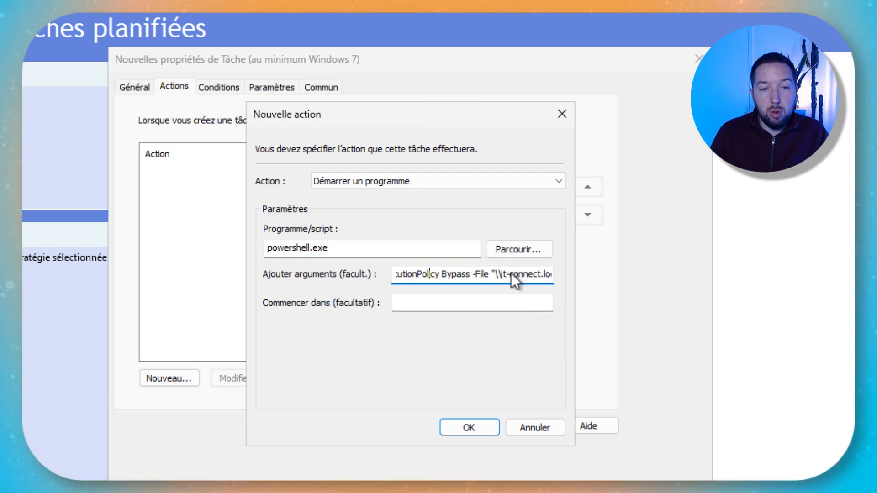
key(End)
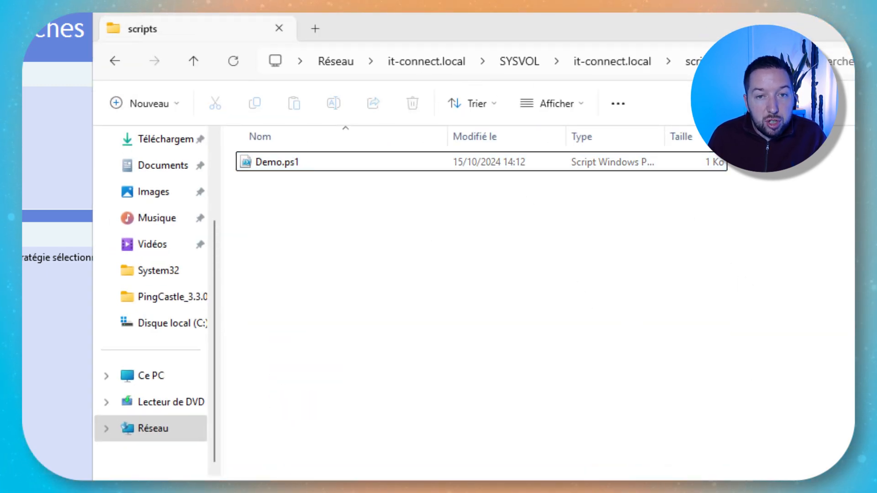
click(749, 62)
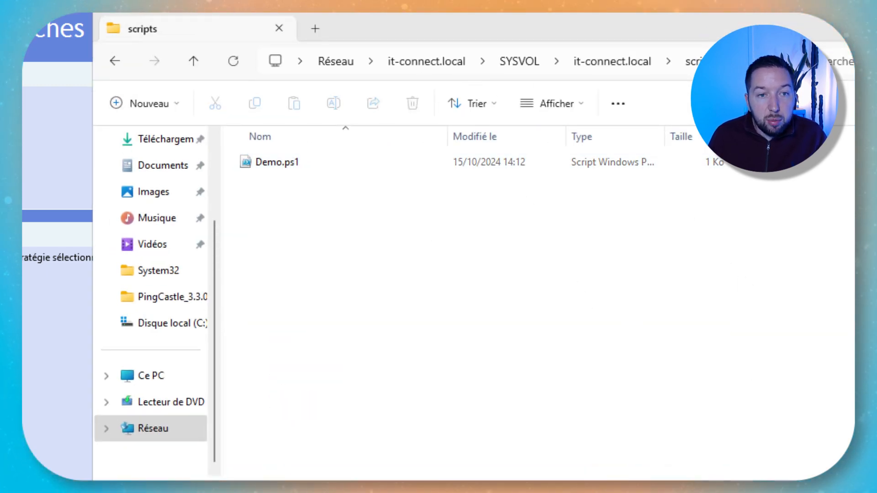
click(410, 306)
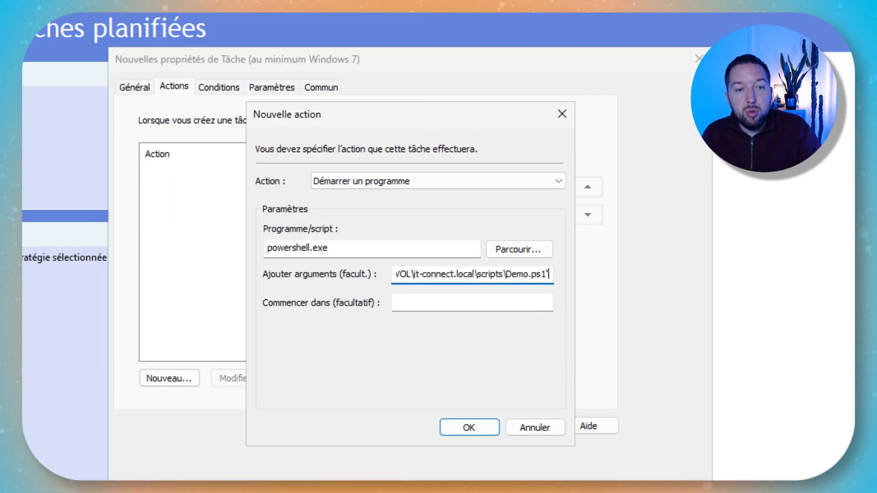
- Confirm the new powershell.exe action and review the task's conditions and additional settings
click(479, 423)
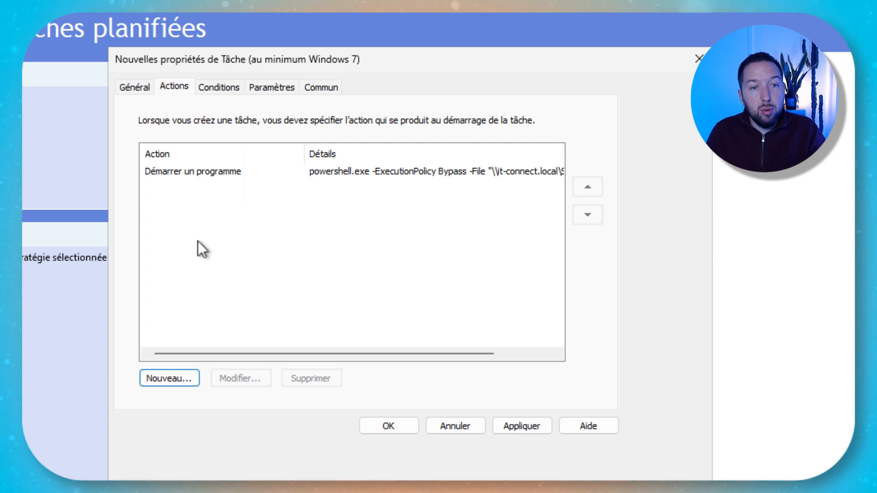
click(231, 87)
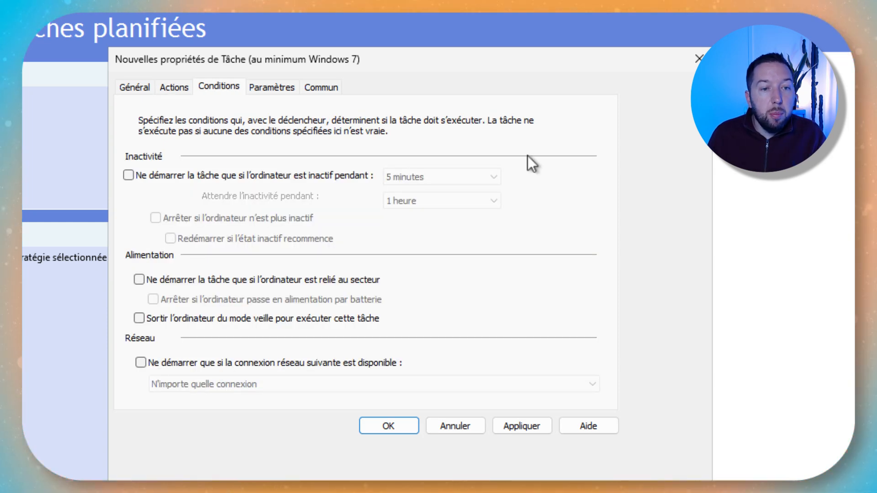
click(281, 87)
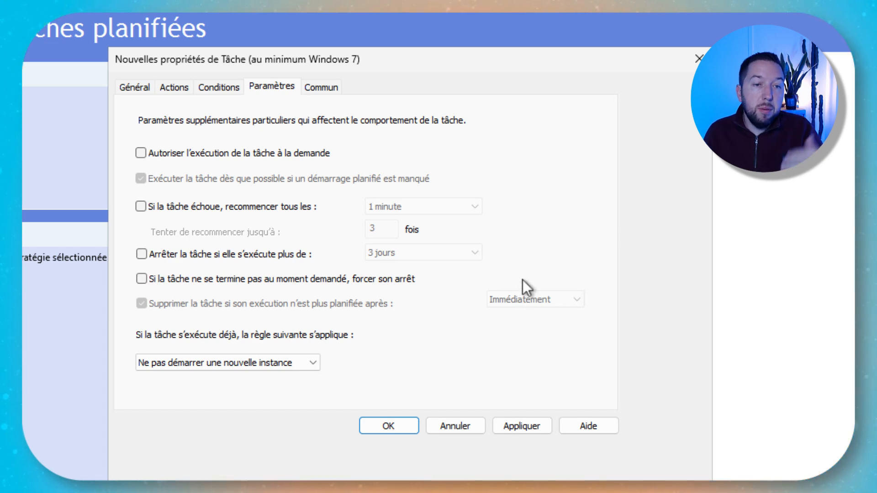
- Set the Script PowerShell task to apply once and not be reapplied, and save the task
click(329, 92)
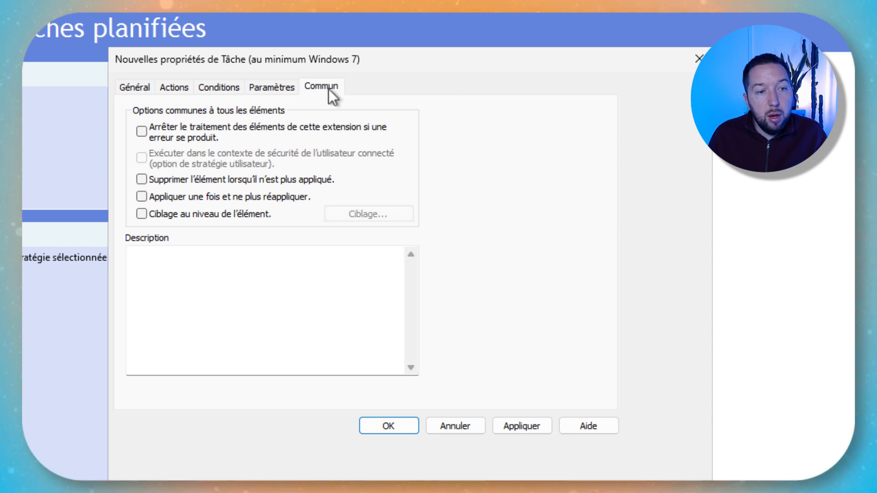
click(172, 196)
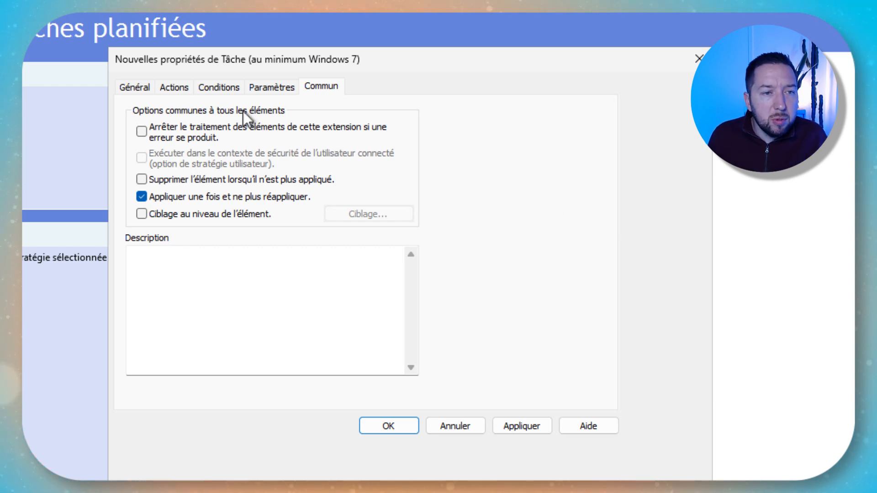
click(141, 83)
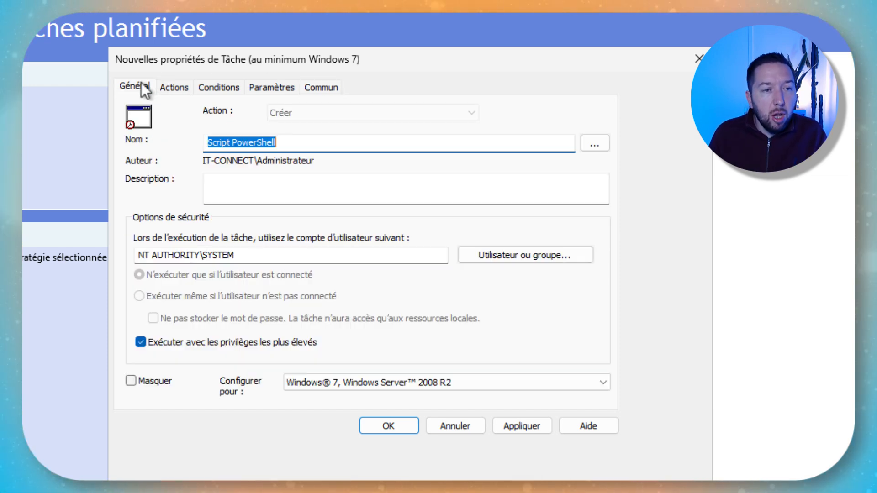
click(406, 422)
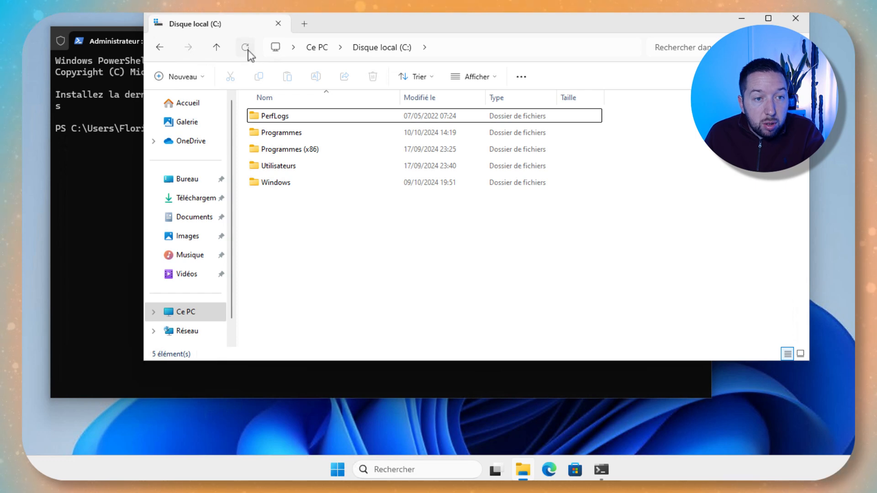
- Run gpupdate /Force in PowerShell on the client computer and check local disk C: for the Demo folder
click(118, 152)
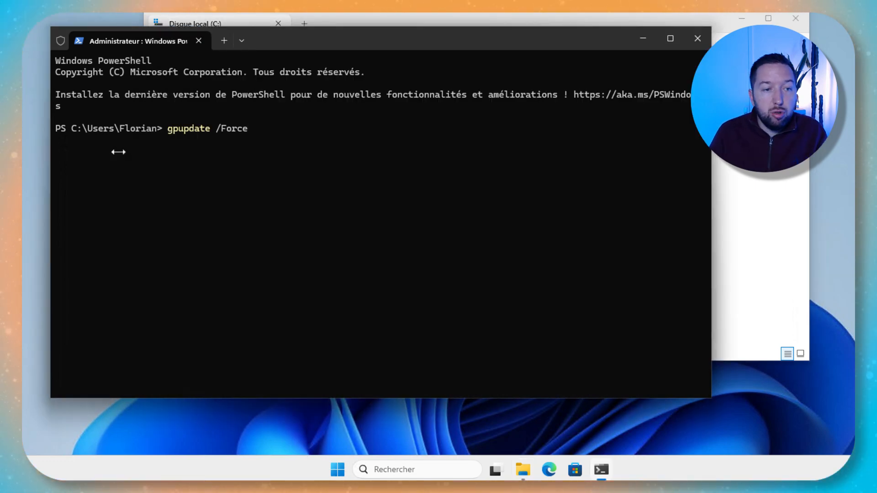
key(Return)
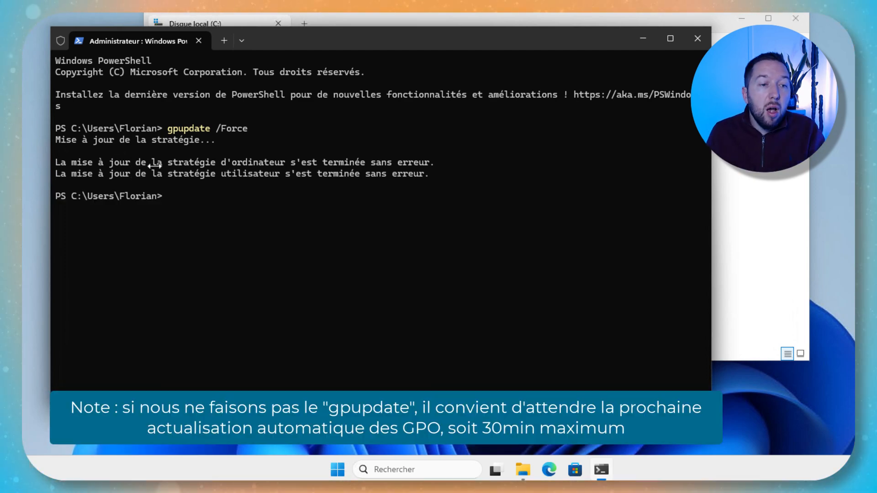
click(760, 208)
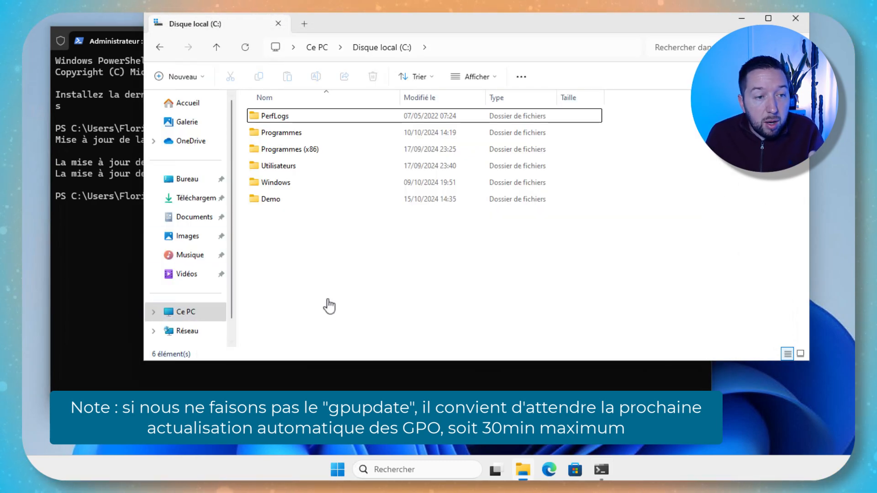
click(105, 238)
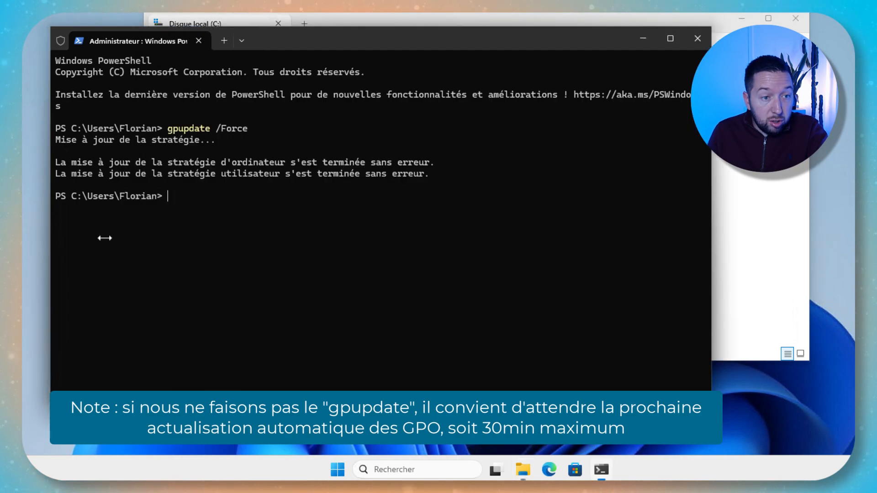
click(792, 242)
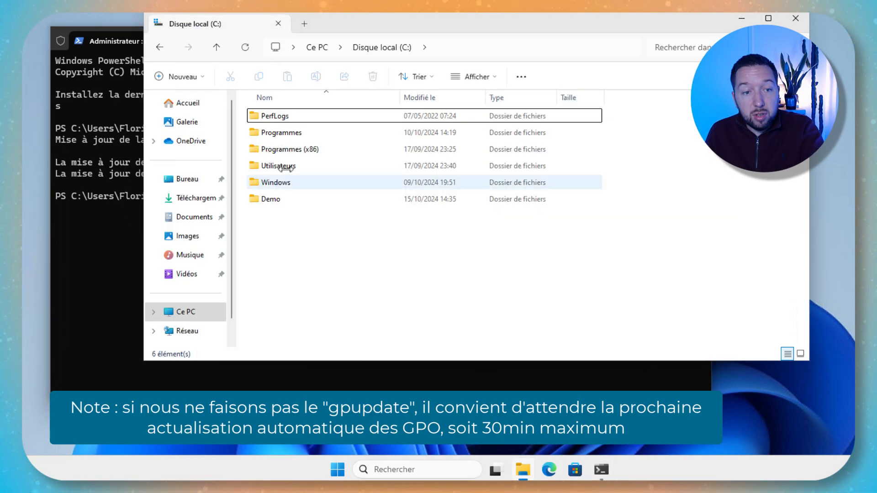
click(276, 198)
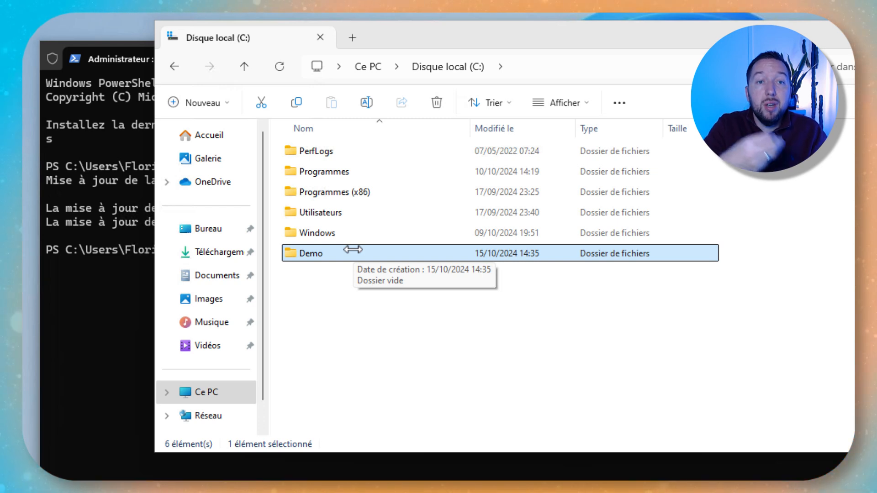
- Open Computer Management on the client and display the Task Scheduler Library
key(super+x)
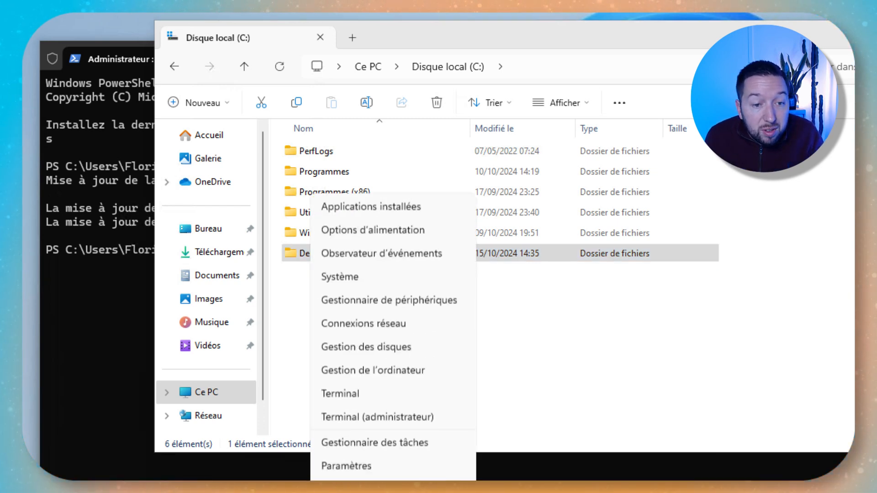
click(423, 329)
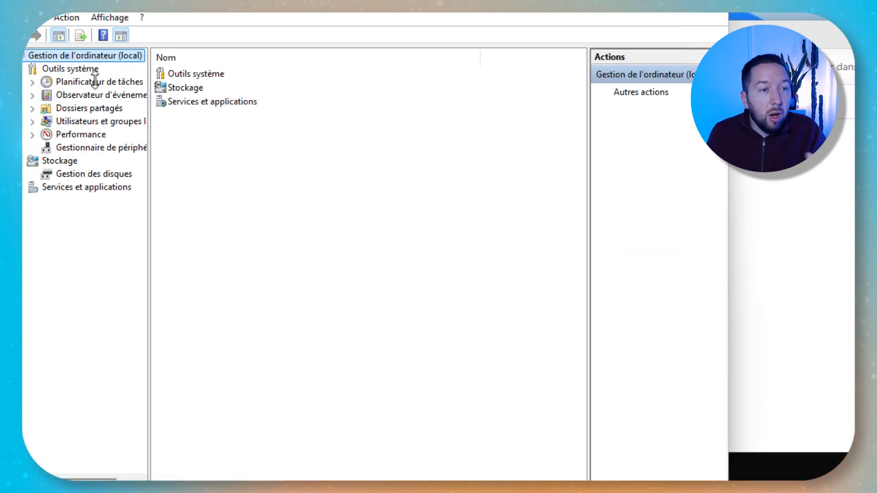
click(95, 82)
click(94, 95)
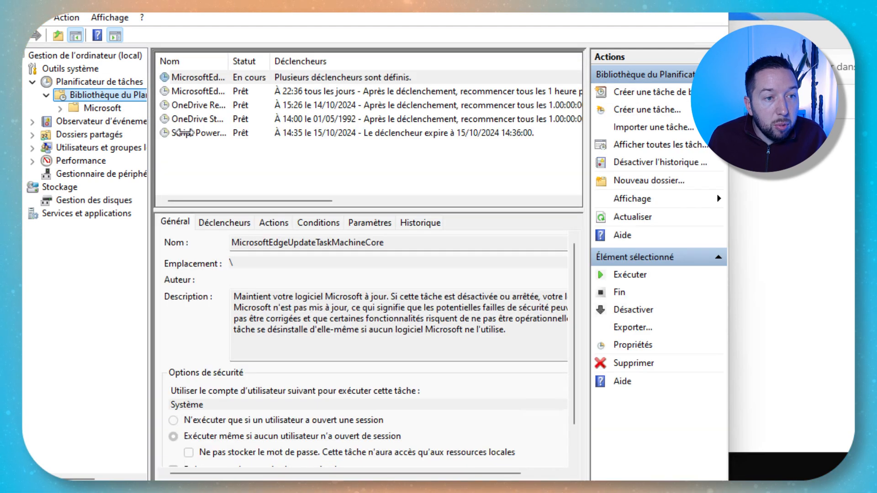
- Examine the Script PowerShell task with the task name column widened, and refresh the Task Scheduler Library
click(203, 134)
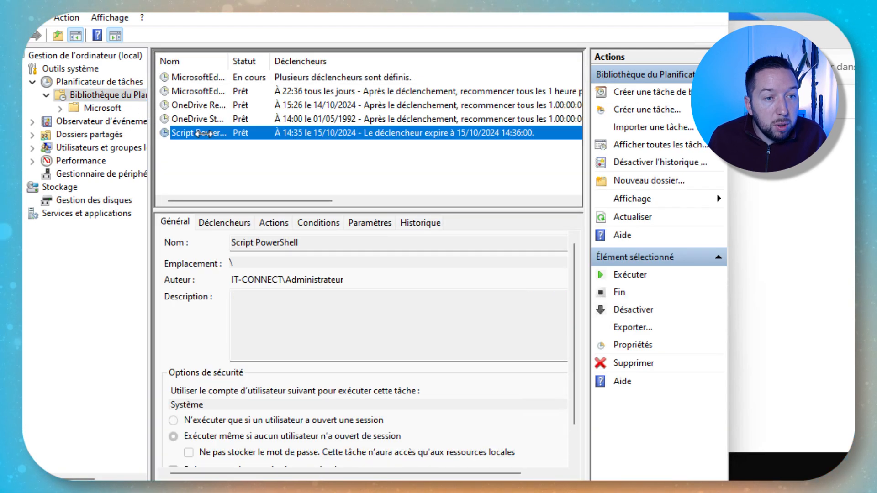
drag(229, 61, 332, 75)
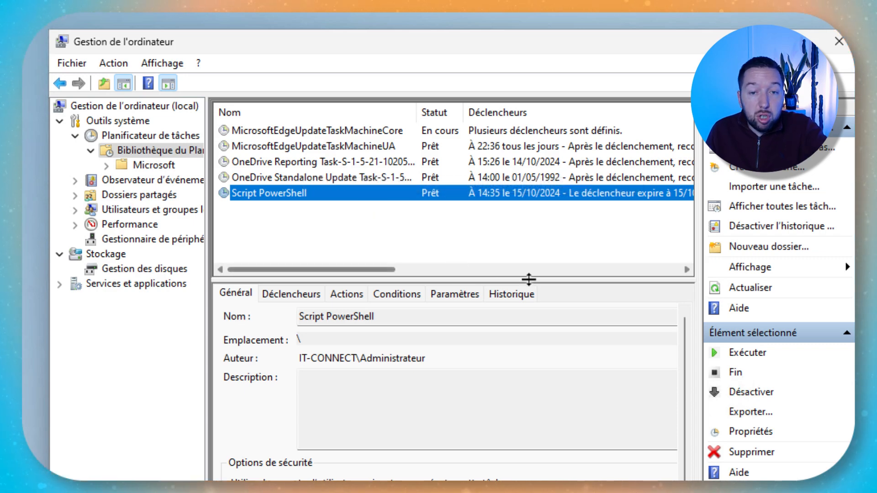
right_click(158, 153)
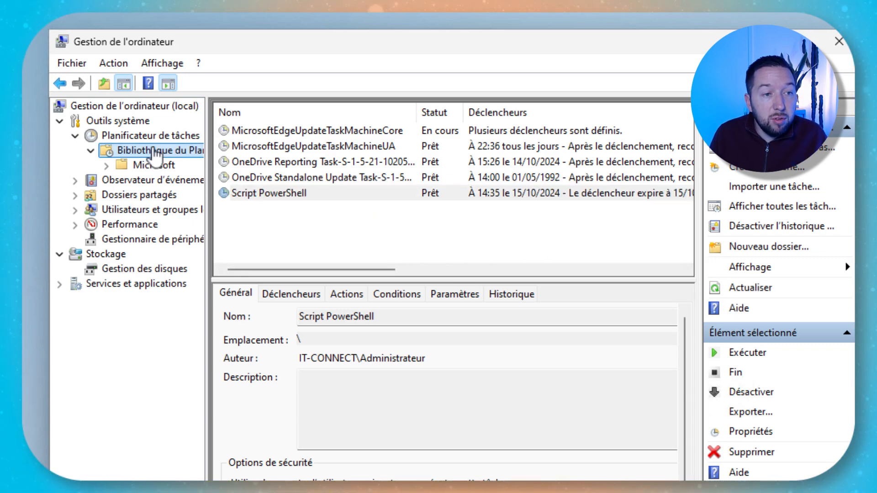
click(211, 307)
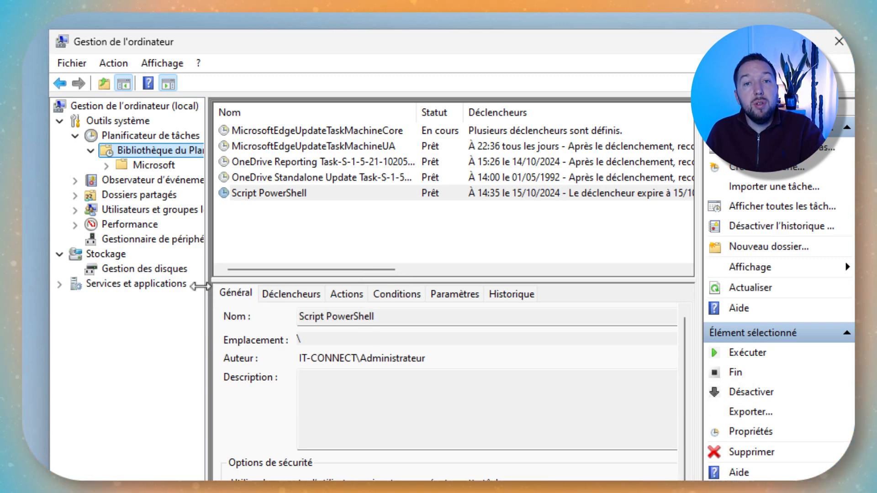
- Open the Windows PowerShell log under the applications and services logs in Event Viewer, with the tree pane widened
double_click(137, 180)
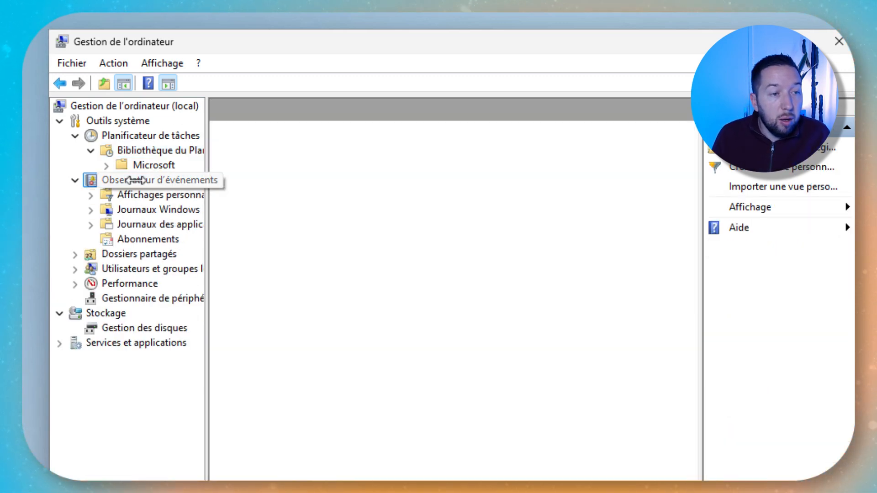
double_click(156, 209)
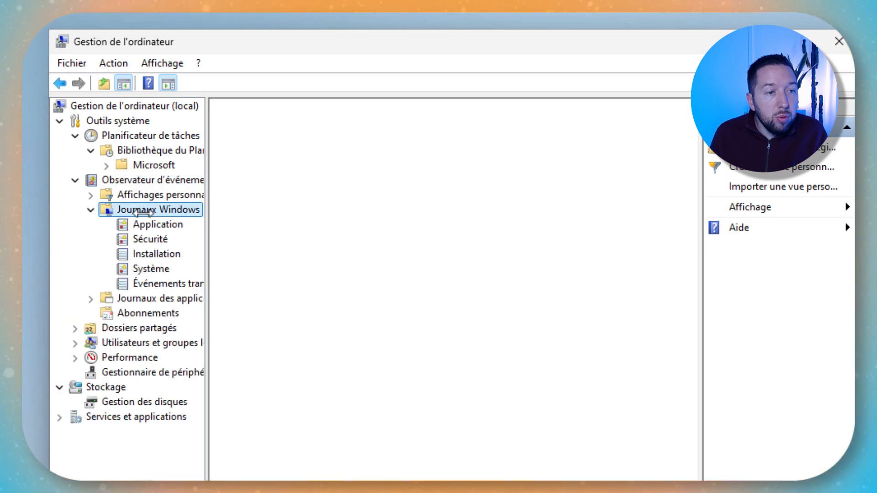
click(120, 298)
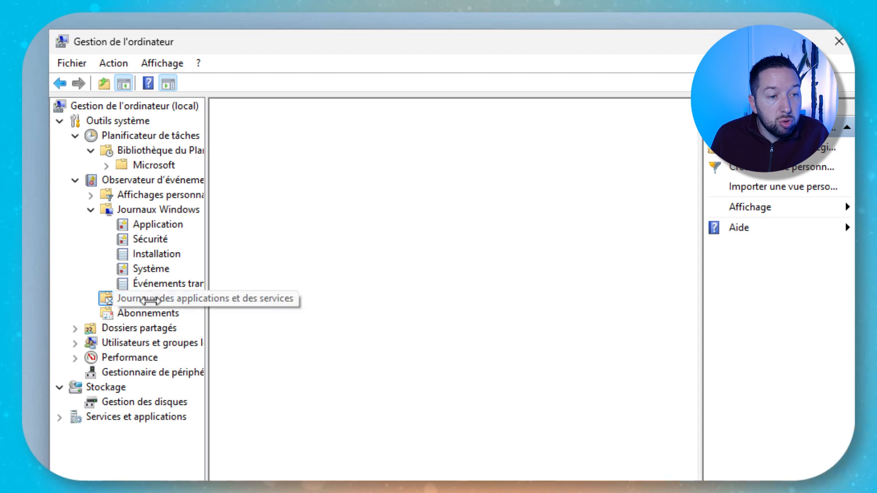
drag(206, 313, 280, 311)
click(174, 372)
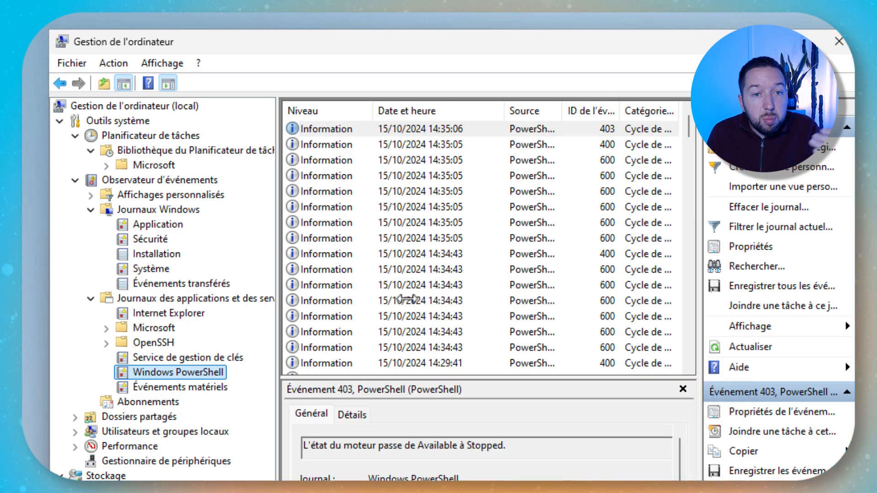
- Look through the recent Windows PowerShell log events for traces of the script's execution, and return to the newest event
click(420, 139)
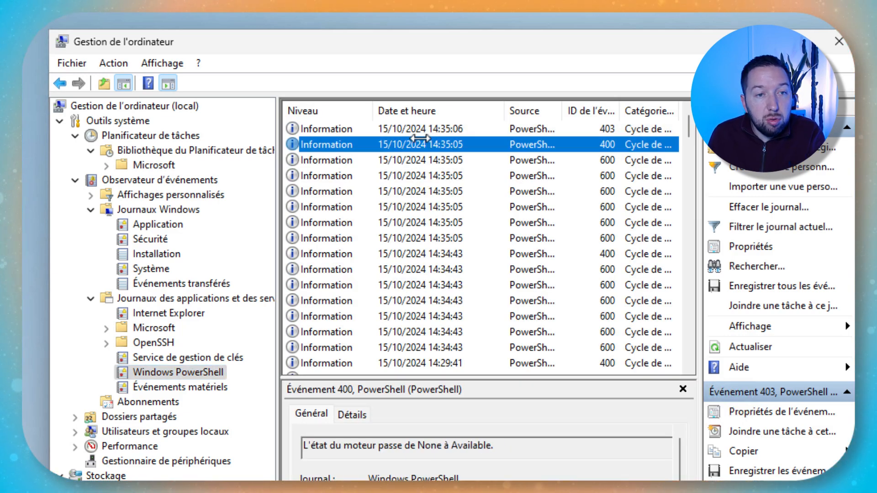
key(Up)
key(Down)
key(Down)
key(Down)
key(Down)
key(Down)
key(Down)
key(Down)
key(Down)
key(Down)
key(Down)
key(Down)
key(Down)
key(Down)
key(Down)
key(Down)
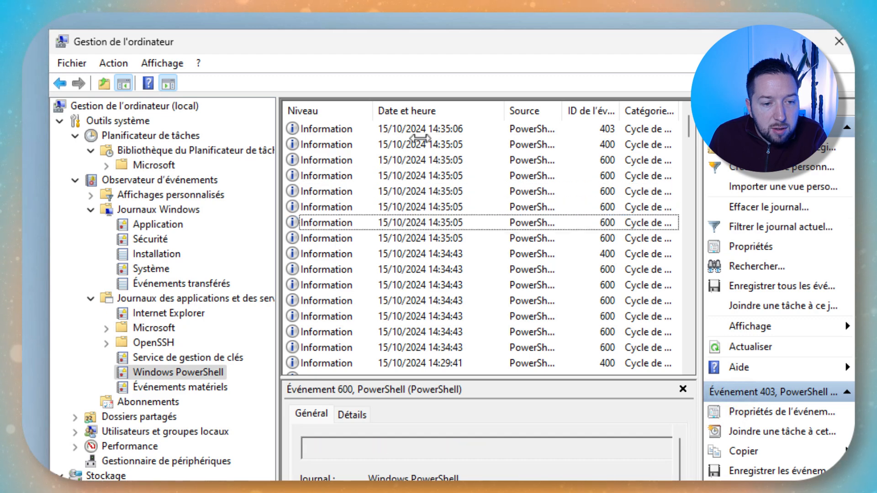
key(Down)
key(Down)
key(Down)
key(Down)
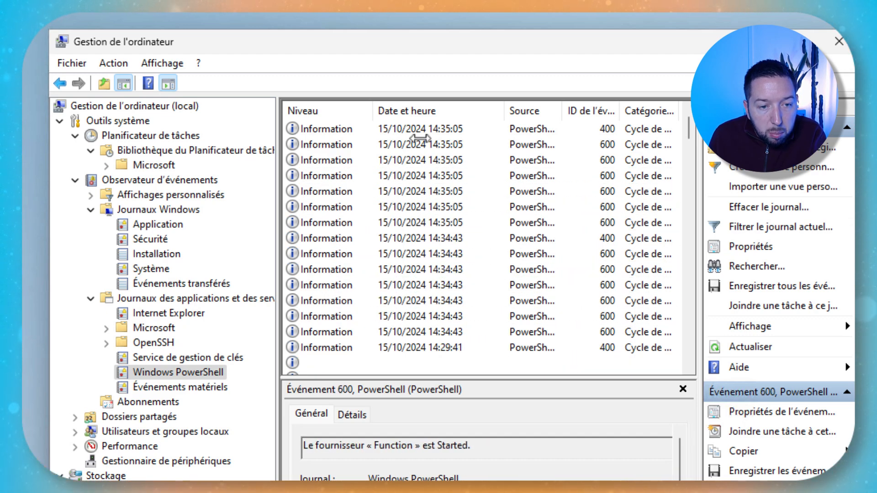
key(Home)
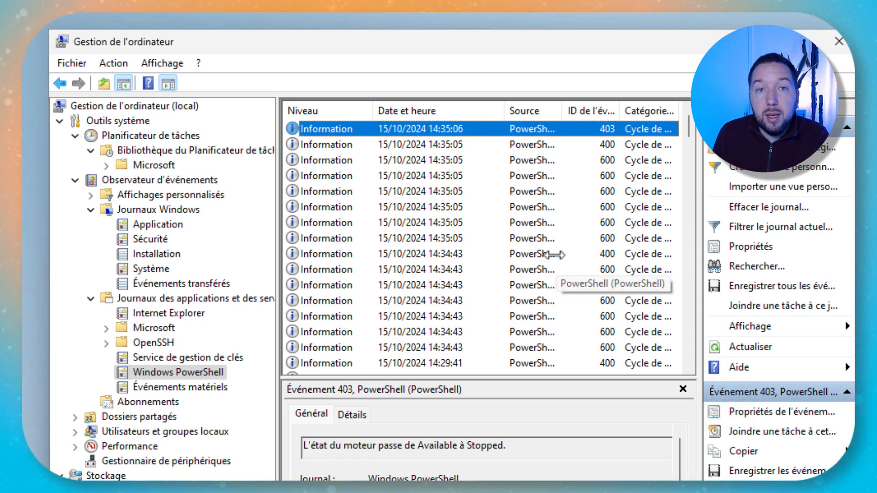
- Collapse the Windows logs, return to the Task Scheduler Library and refresh its task list
click(90, 210)
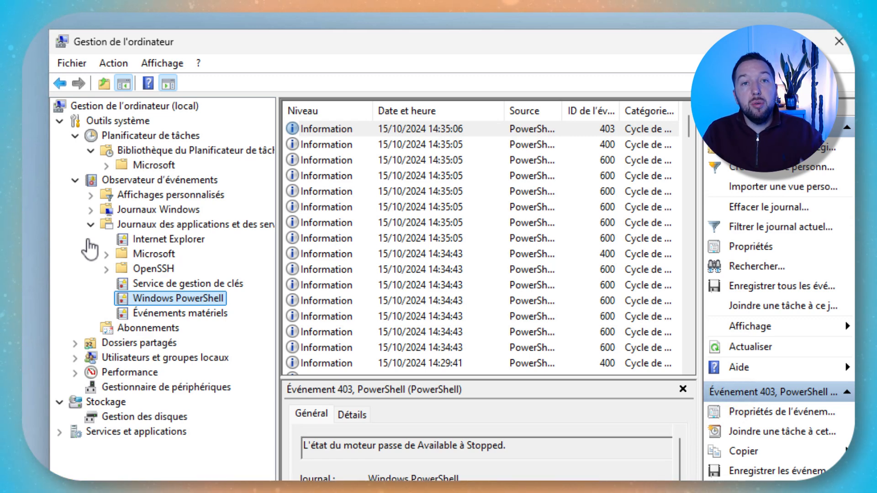
click(173, 153)
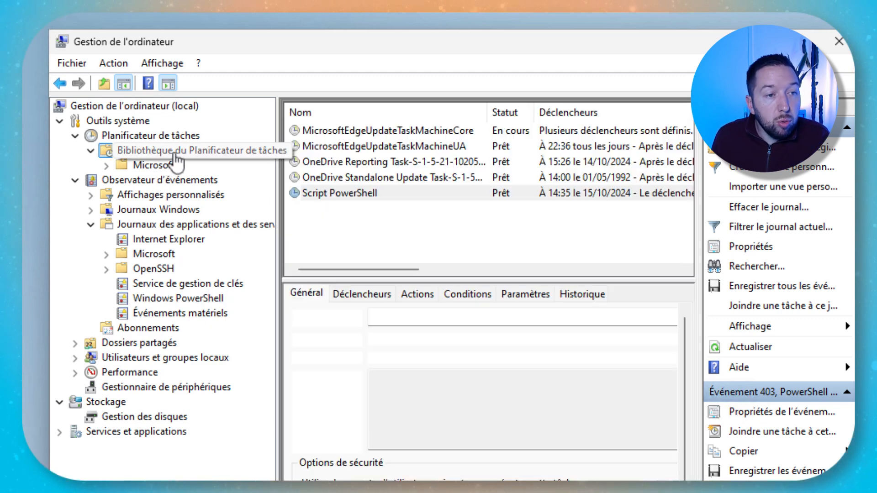
right_click(177, 153)
click(234, 313)
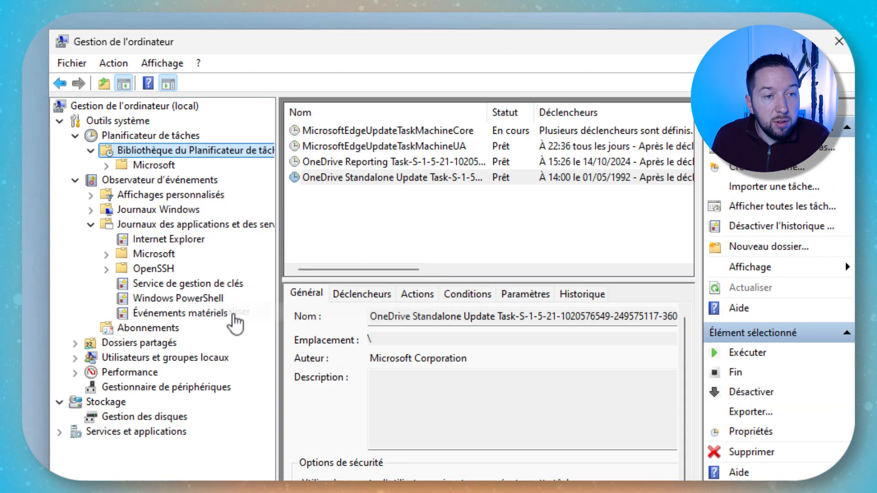